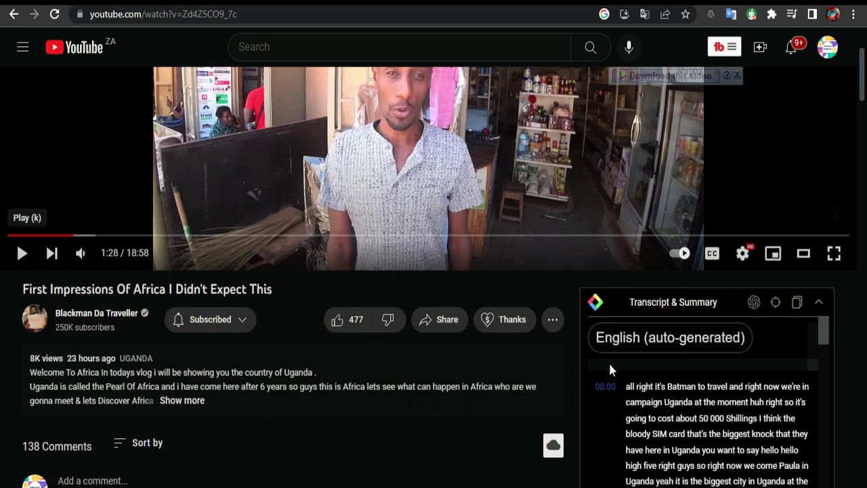
# Pause the Uganda vlog at 1:29 and copy its full transcript.
pyautogui.scroll(-5, 709, 413)
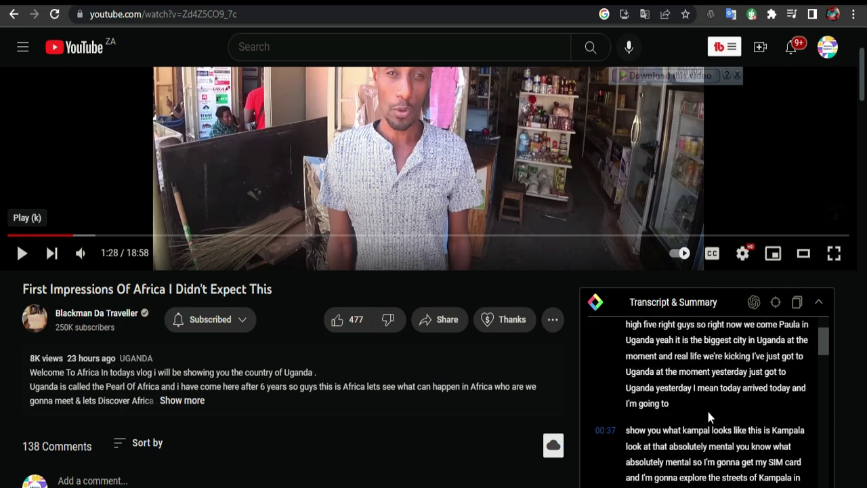
pyautogui.scroll(-10, 708, 402)
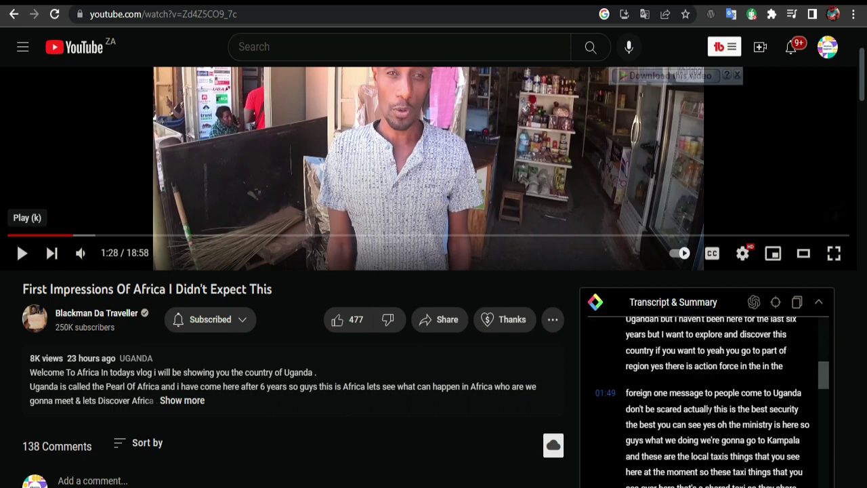
pyautogui.scroll(-10, 709, 402)
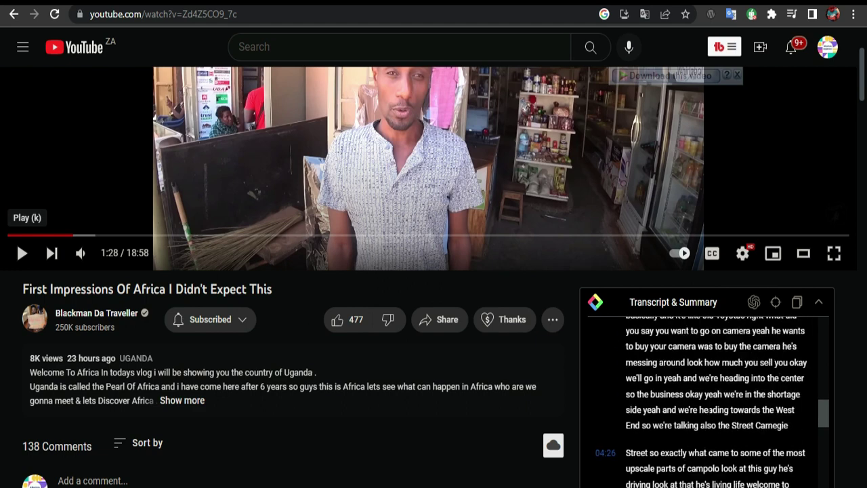
pyautogui.scroll(-3, 709, 401)
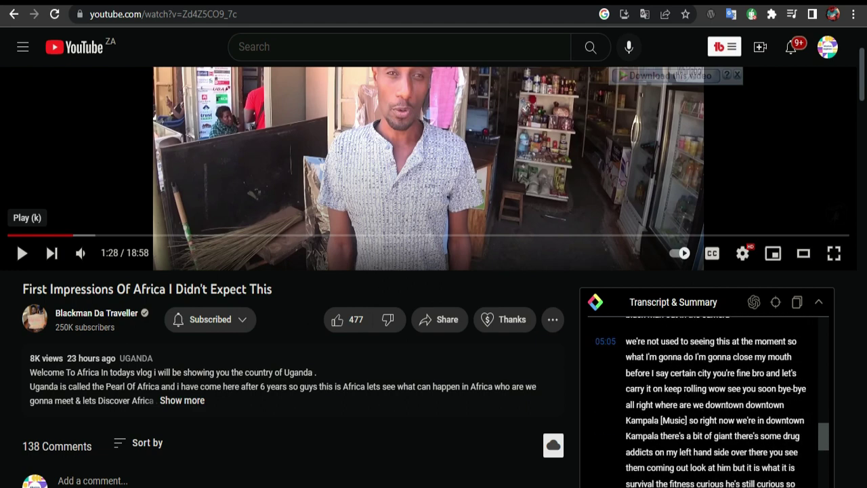
pyautogui.scroll(-5, 685, 381)
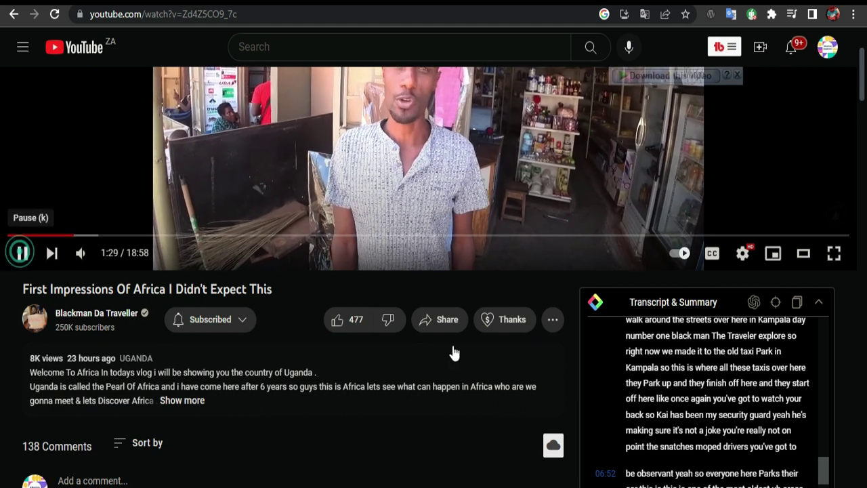
pyautogui.press('k')
pyautogui.scroll(-10, 746, 405)
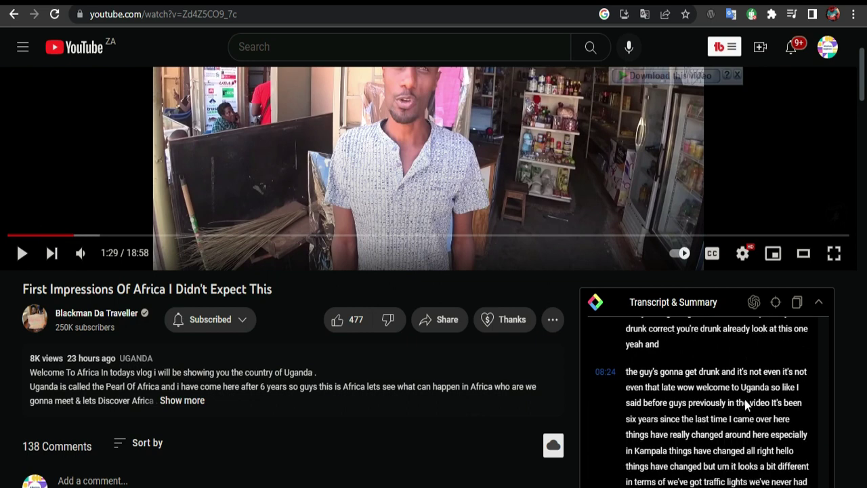
pyautogui.scroll(-3, 745, 405)
pyautogui.click(796, 303)
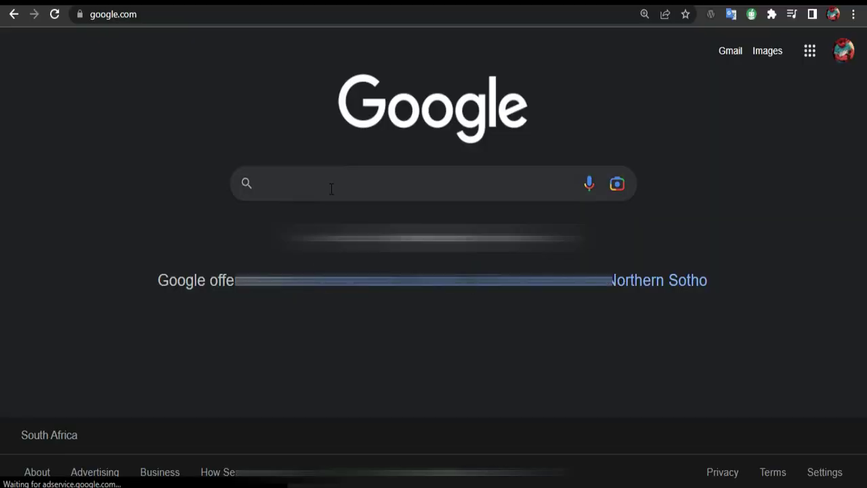
# Search Google for 'youtube summary with chatgpt' using the suggested query.
pyautogui.click(330, 188)
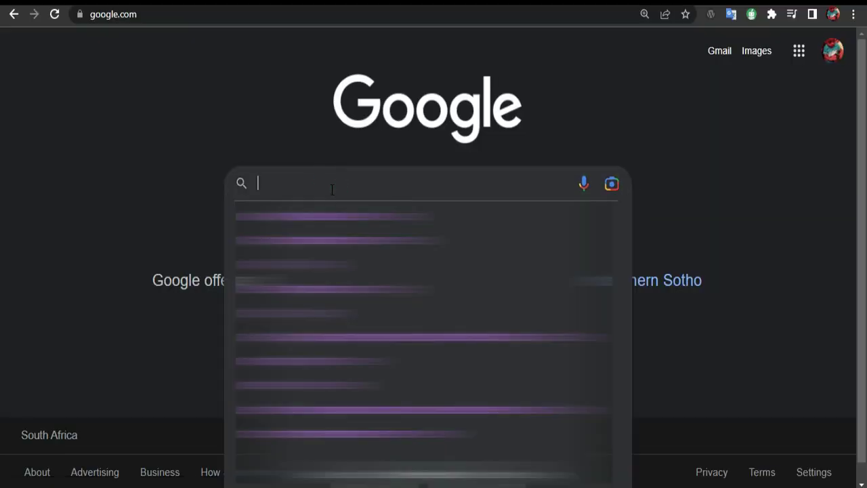
pyautogui.write('youtub')
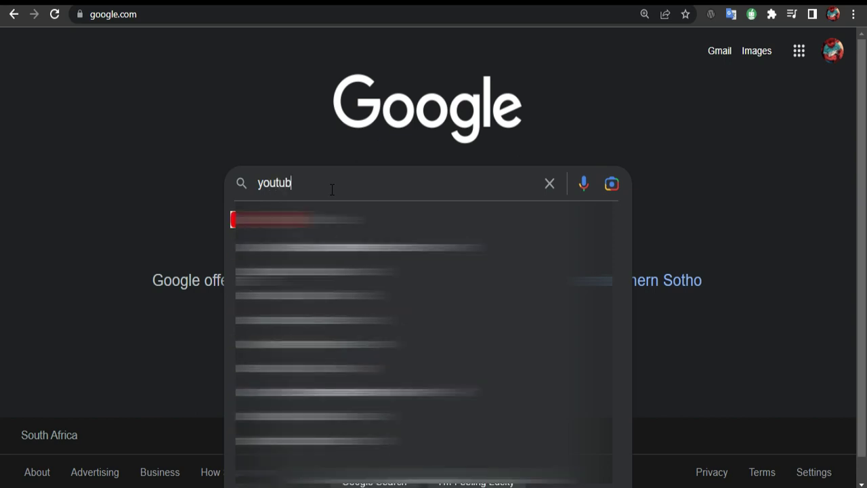
pyautogui.write('e summ')
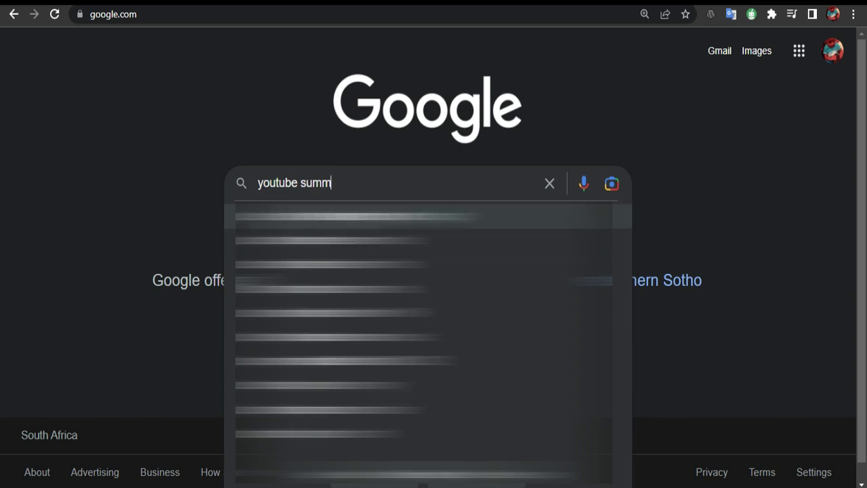
pyautogui.click(355, 216)
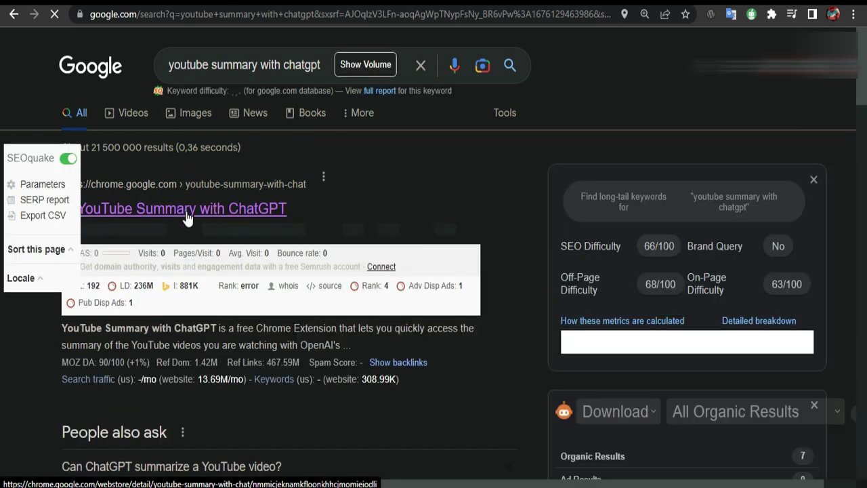
# Open the chrome.google.com result for the YouTube Summary with ChatGPT extension.
pyautogui.click(186, 216)
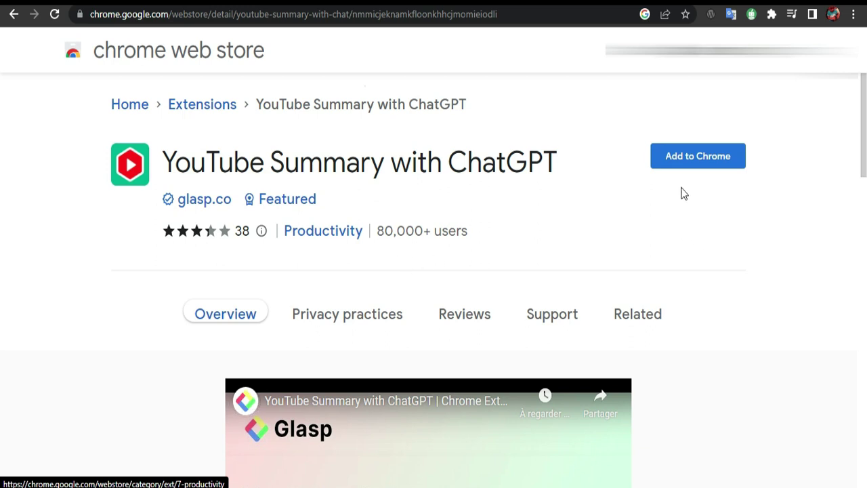
# Add the YouTube Summary with ChatGPT extension to Chrome, then return to the Uganda vlog tab.
pyautogui.click(688, 163)
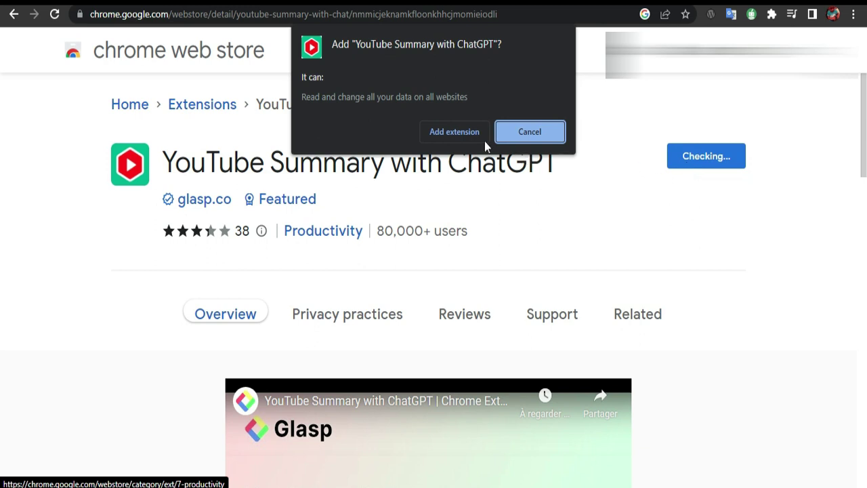
pyautogui.click(468, 134)
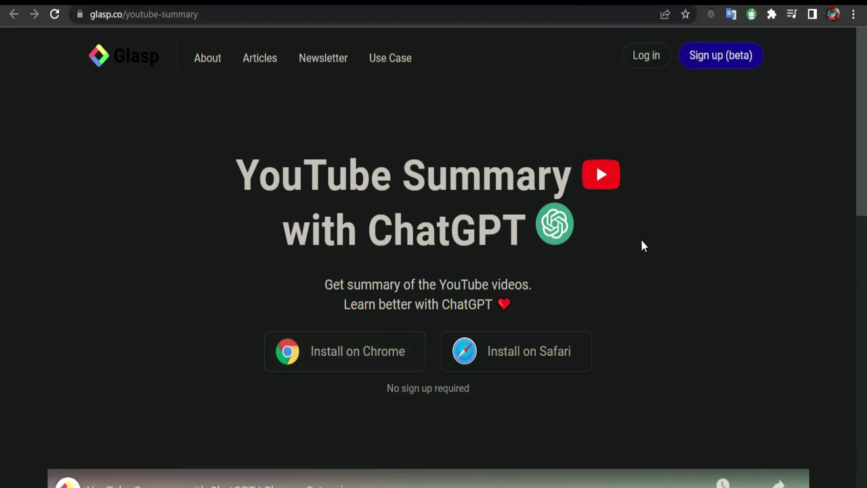
pyautogui.hotkey('ctrl', 'Tab')
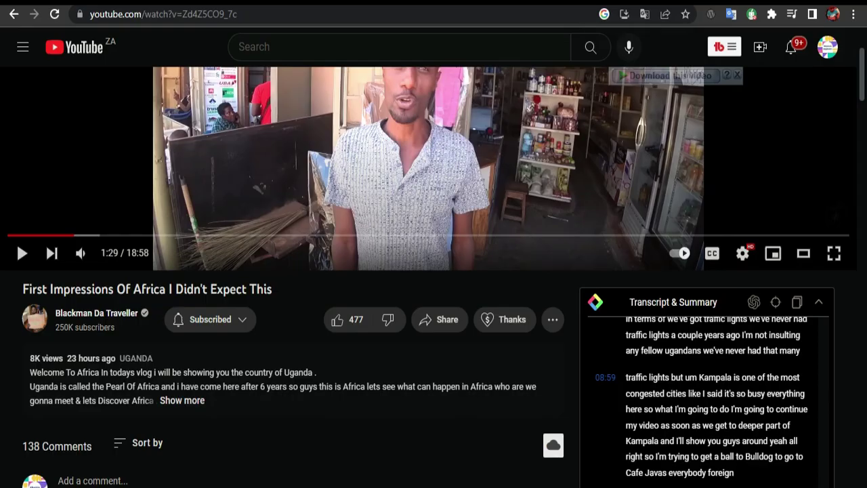
# Switch to the tab playing 'The Galaxy S23 Ultra is Better Than You Think!'.
pyautogui.hotkey('ctrl', 'Tab')
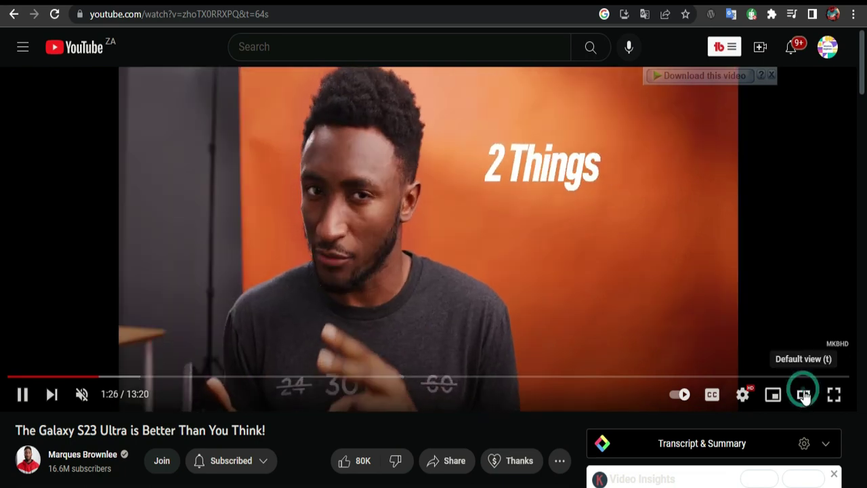
# Switch the player to Default view and expand the Transcript & Summary panel.
pyautogui.click(777, 395)
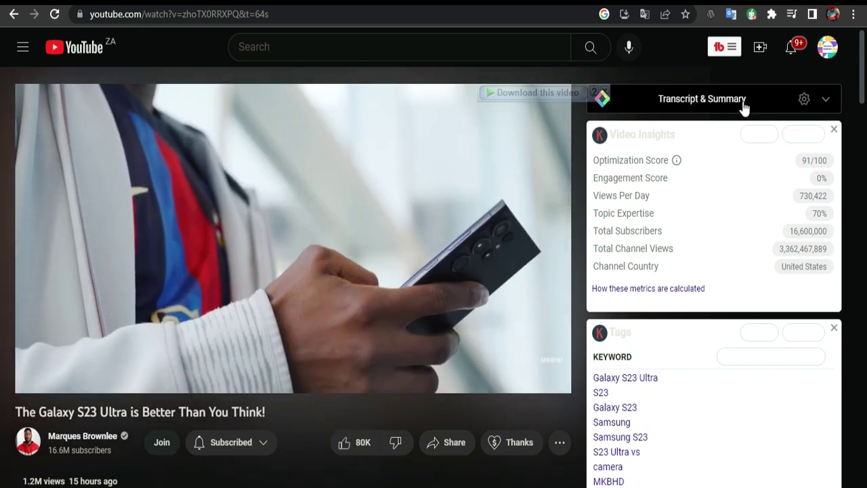
pyautogui.click(743, 105)
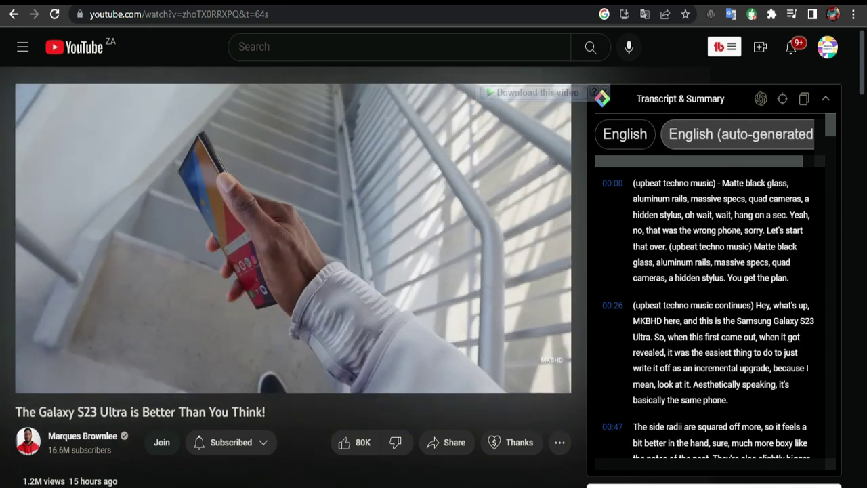
pyautogui.scroll(-1, 730, 239)
pyautogui.scroll(-5, 730, 232)
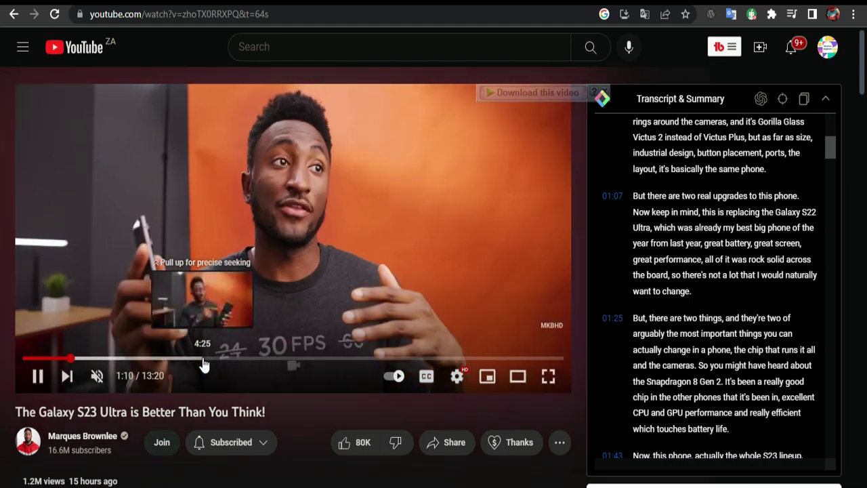
pyautogui.scroll(-5, 678, 318)
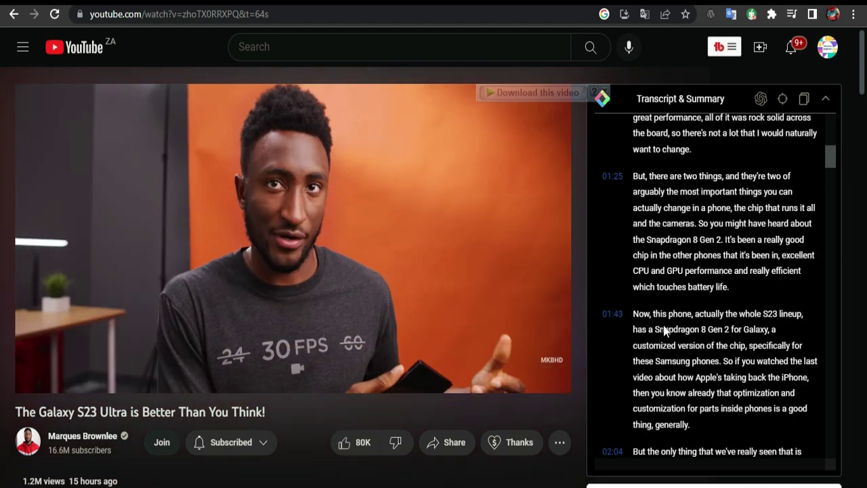
pyautogui.scroll(-3, 617, 342)
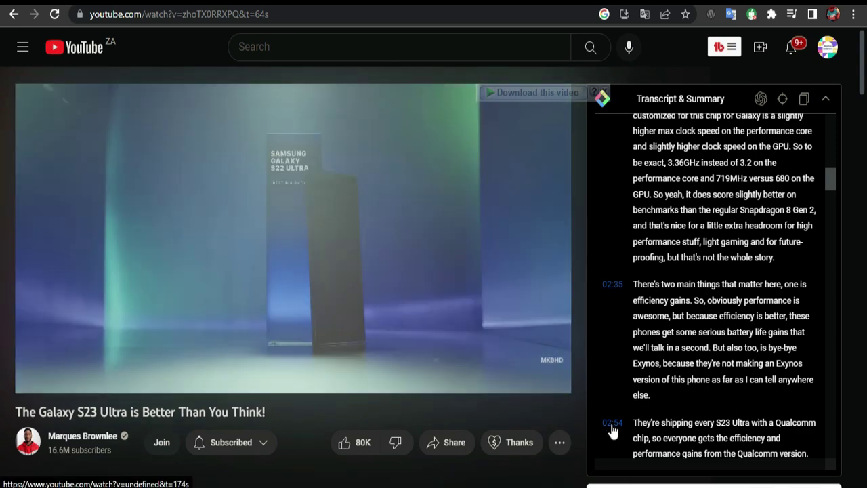
# Jump the video to 02:54 via the transcript, then copy the transcript as plain text.
pyautogui.click(612, 424)
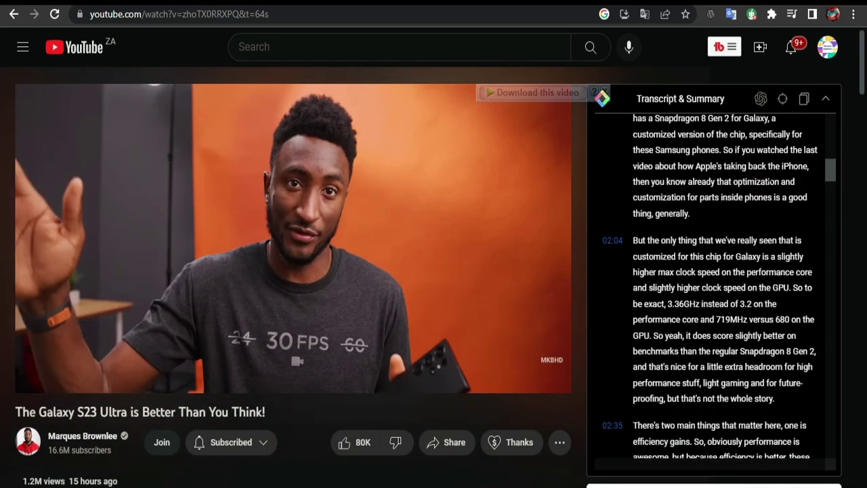
pyautogui.scroll(2, 728, 208)
pyautogui.scroll(3, 729, 208)
pyautogui.scroll(5, 729, 209)
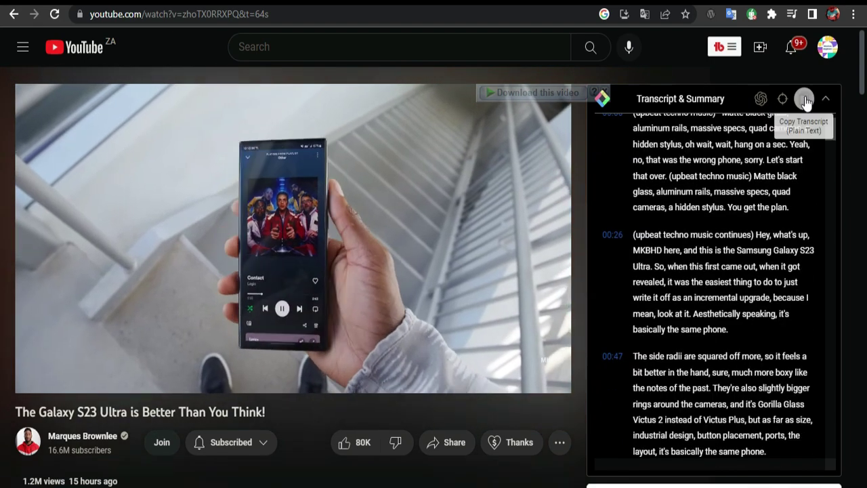
pyautogui.click(804, 99)
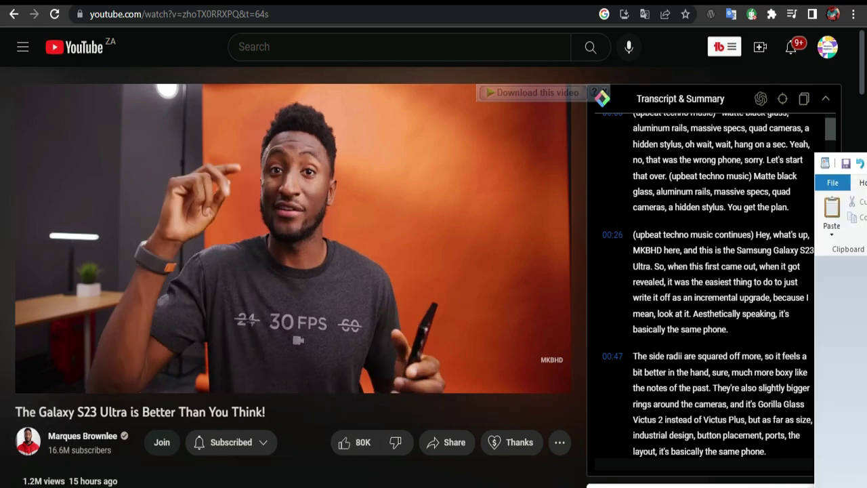
# Drag the WordPad window in from the screen edge.
pyautogui.moveTo(866, 30); pyautogui.dragTo(467, 31)
# Maximize WordPad and scroll to the 'Transcript:' heading of the pasted Galaxy S23 Ultra transcript.
pyautogui.doubleClick(468, 31)
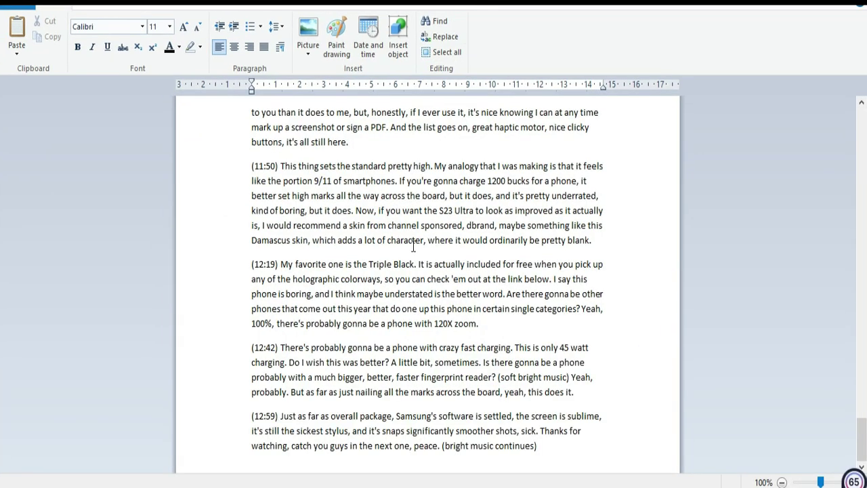
pyautogui.scroll(20, 432, 320)
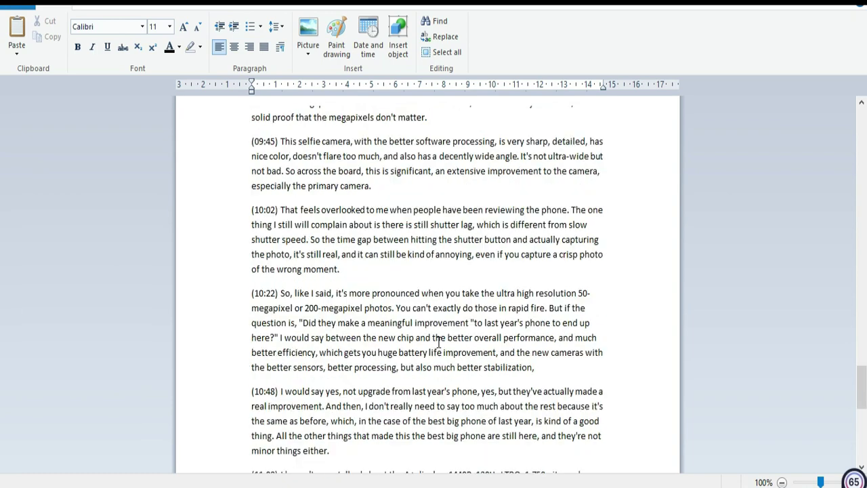
pyautogui.scroll(20, 438, 337)
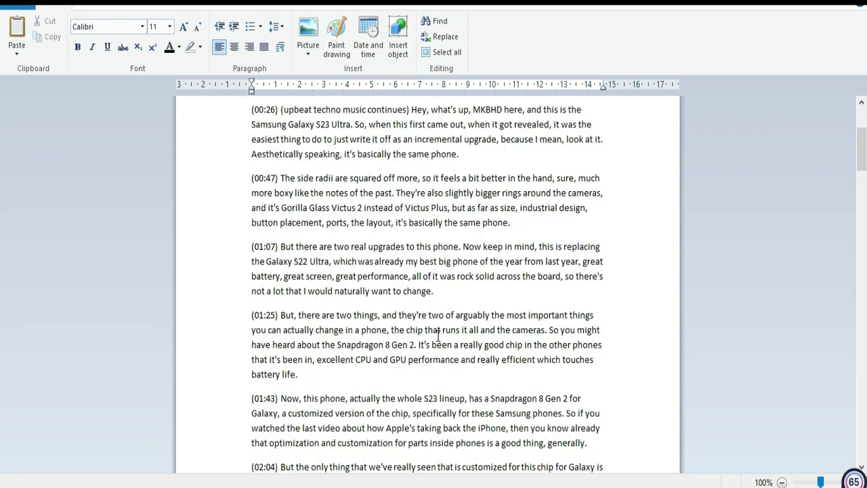
pyautogui.scroll(-8, 438, 337)
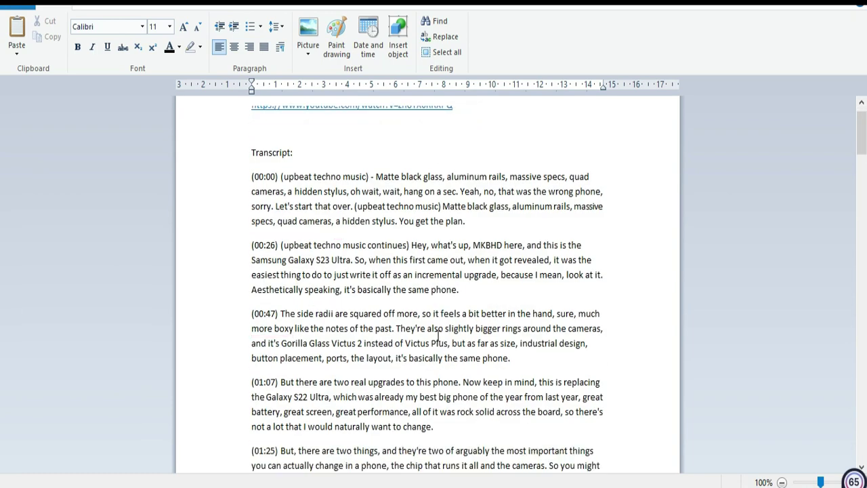